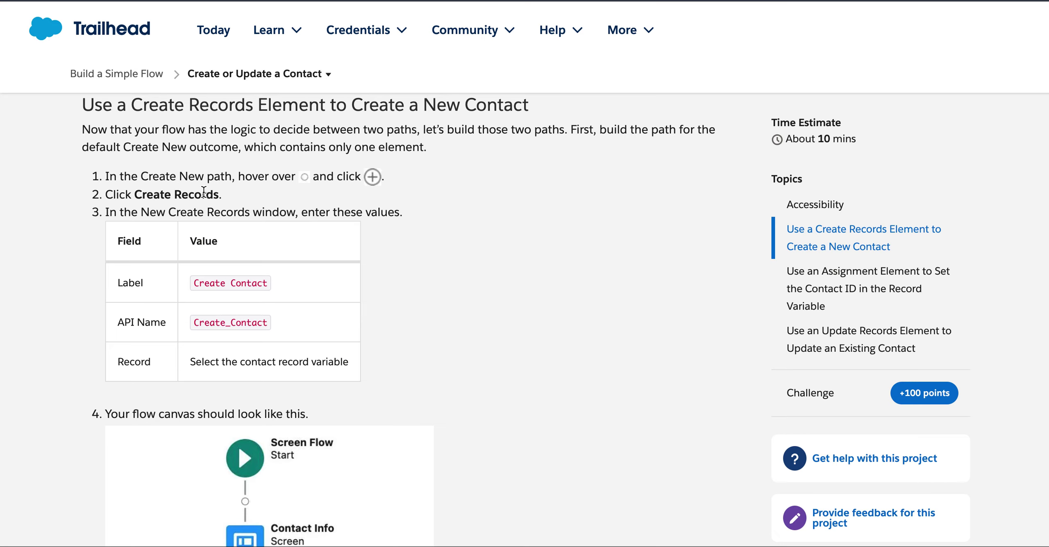
Review the Trailhead instructions for the new contact path, and add a Create Records element on the Create New path in Flow Builder.
{"action": "scroll", "coordinate": [370, 300], "scroll_direction": "down", "scroll_amount": 4}
{"action": "scroll", "coordinate": [371, 303], "scroll_direction": "down", "scroll_amount": 5}
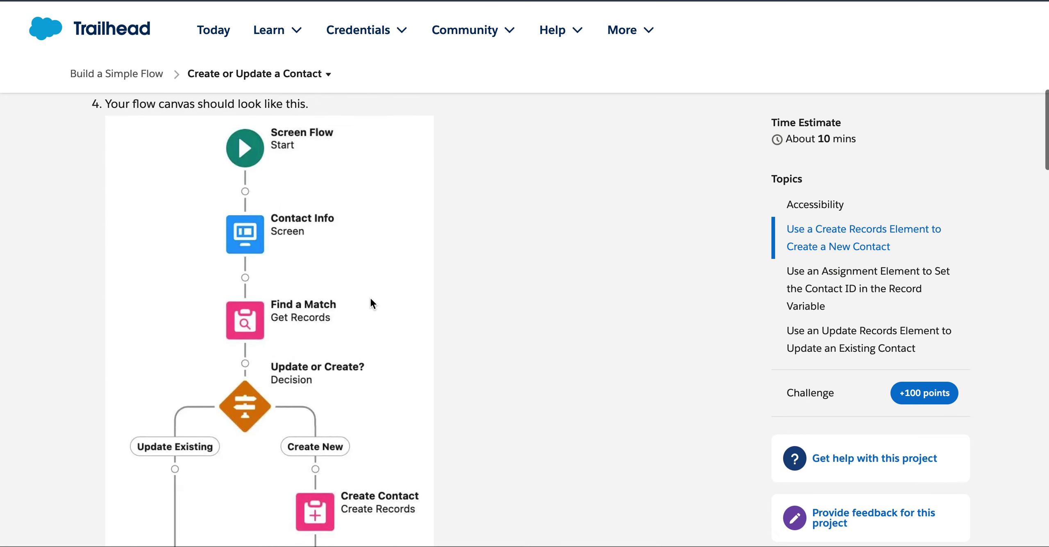
{"action": "scroll", "coordinate": [371, 302], "scroll_direction": "up", "scroll_amount": 10}
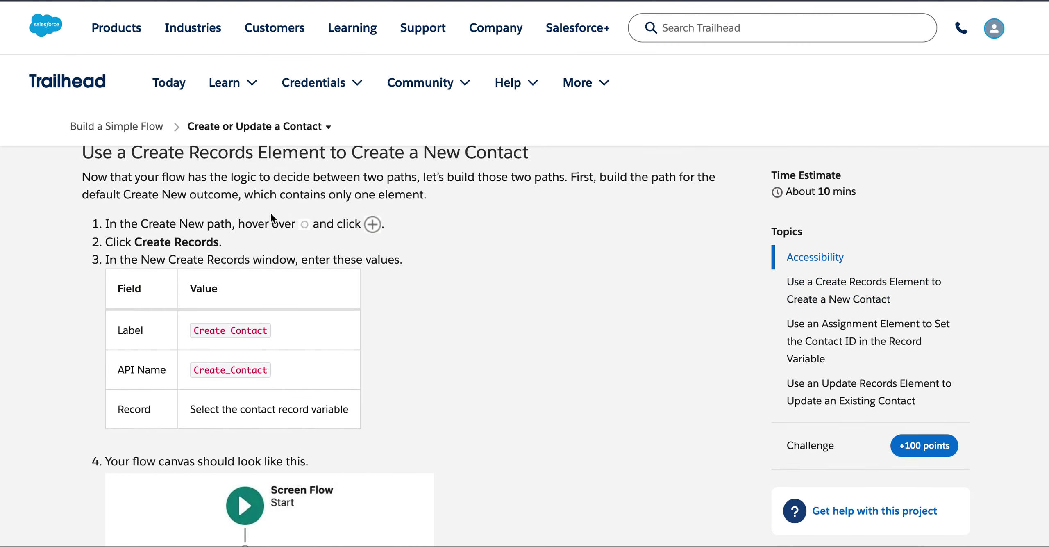
{"action": "scroll", "coordinate": [159, 251], "scroll_direction": "up", "scroll_amount": 1}
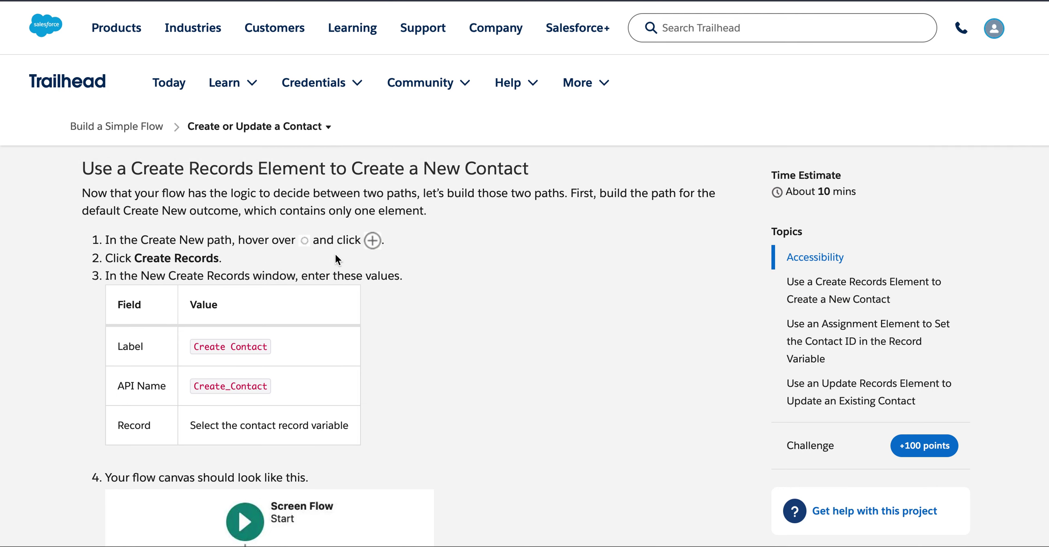
{"action": "key", "text": "ctrl+Tab"}
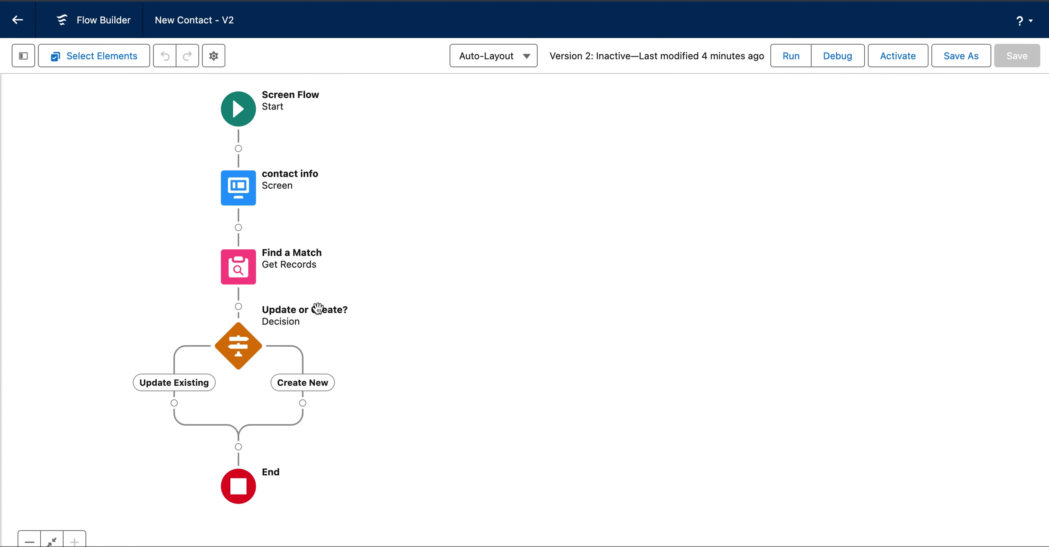
{"action": "left_click", "coordinate": [303, 403]}
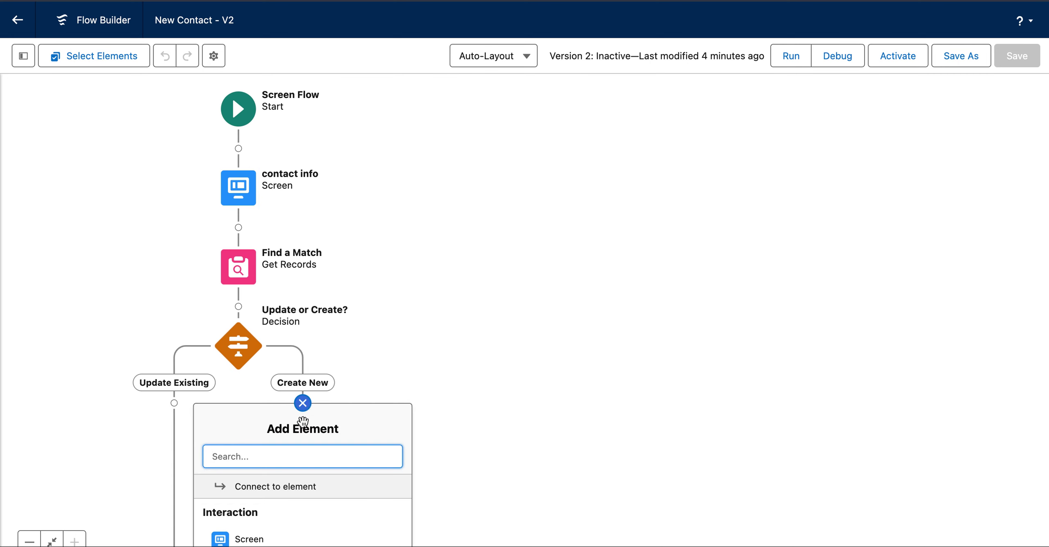
{"action": "key", "text": "ctrl+Tab"}
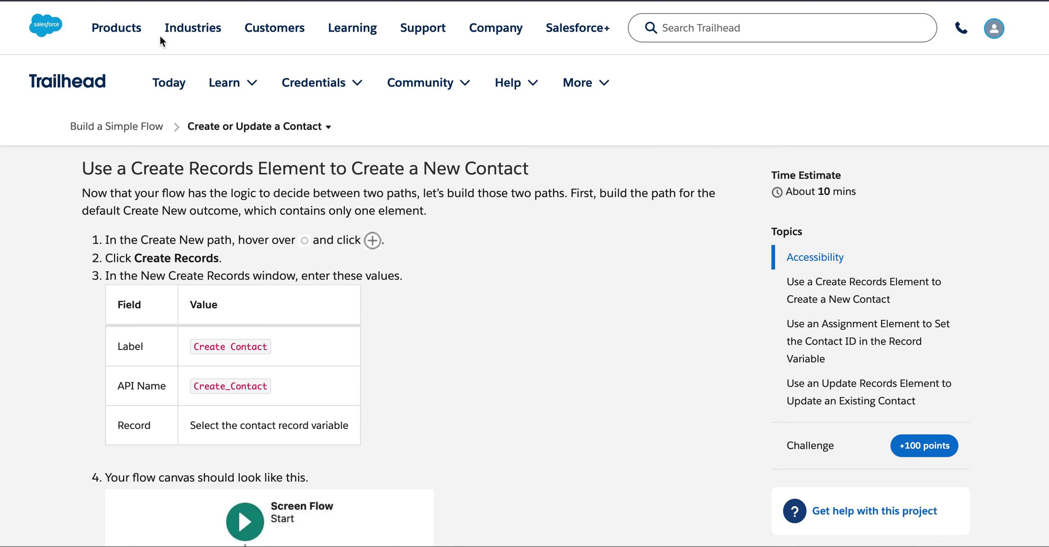
{"action": "key", "text": "ctrl+shift+Tab"}
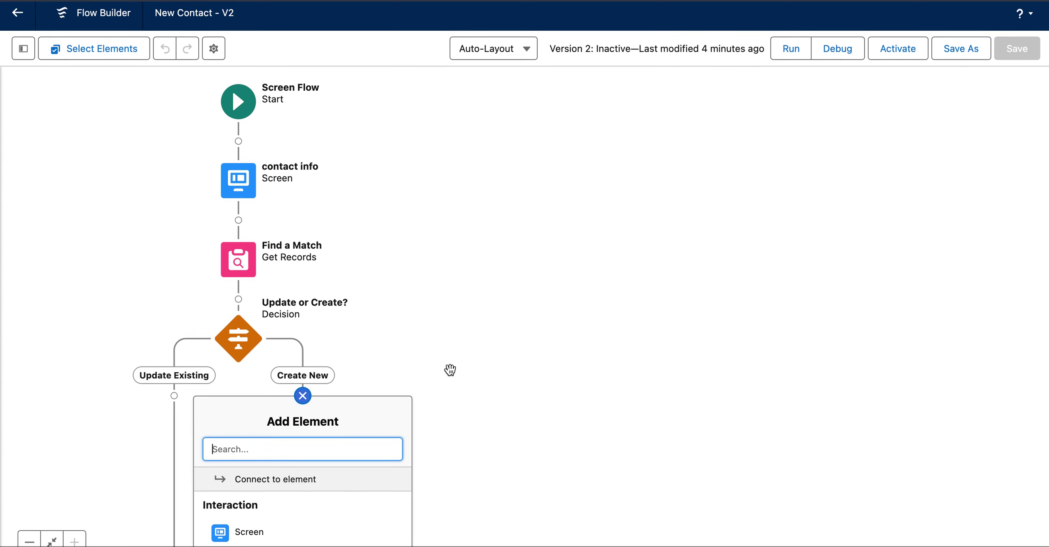
{"action": "type", "text": "cre"}
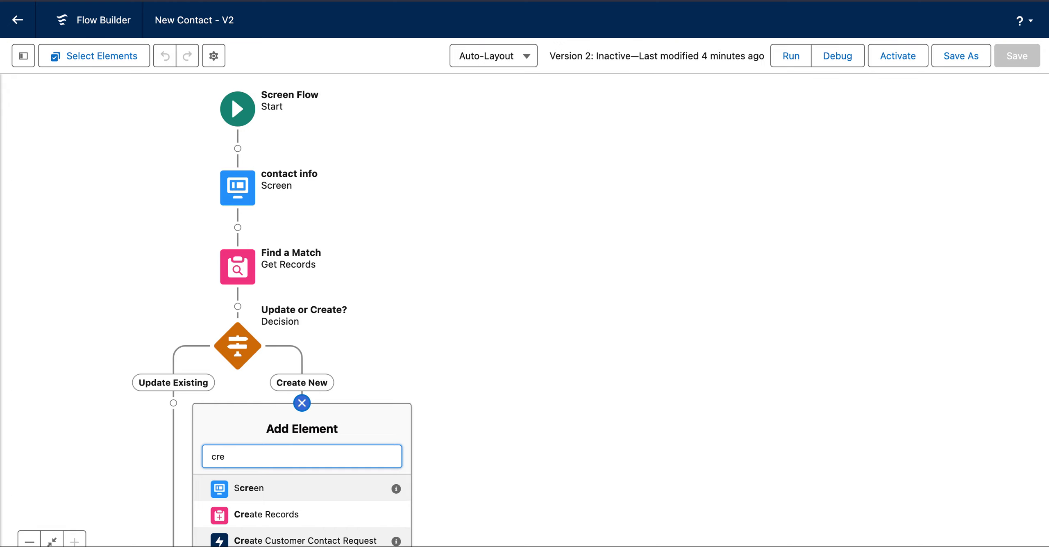
{"action": "left_click", "coordinate": [266, 514]}
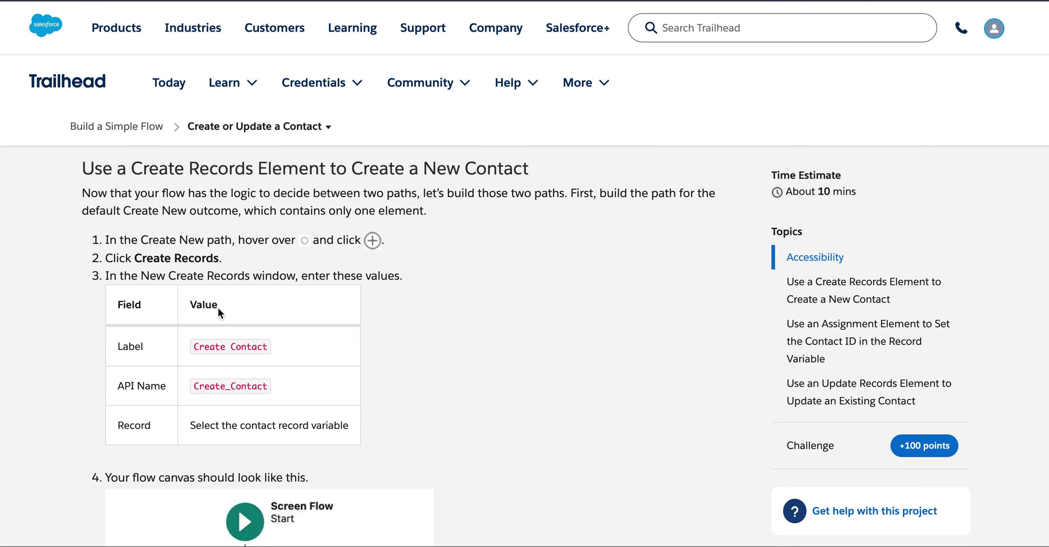
Copy the label Create Contact from the Trailhead instructions into the new Create Records element, with API name Create_Contact.
{"action": "left_click_drag", "start_coordinate": [191, 345], "coordinate": [274, 348]}
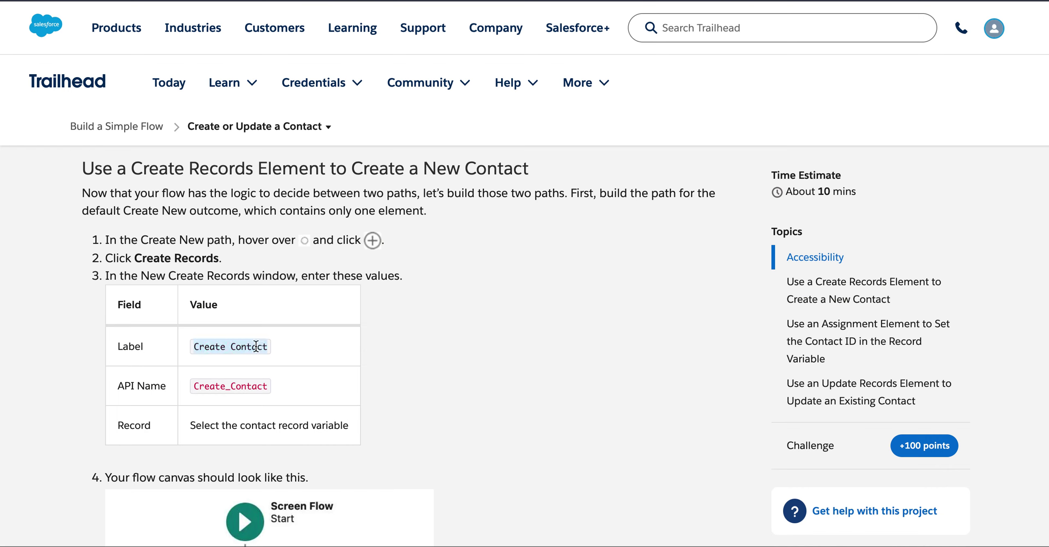
{"action": "right_click", "coordinate": [256, 345]}
{"action": "left_click", "coordinate": [272, 376]}
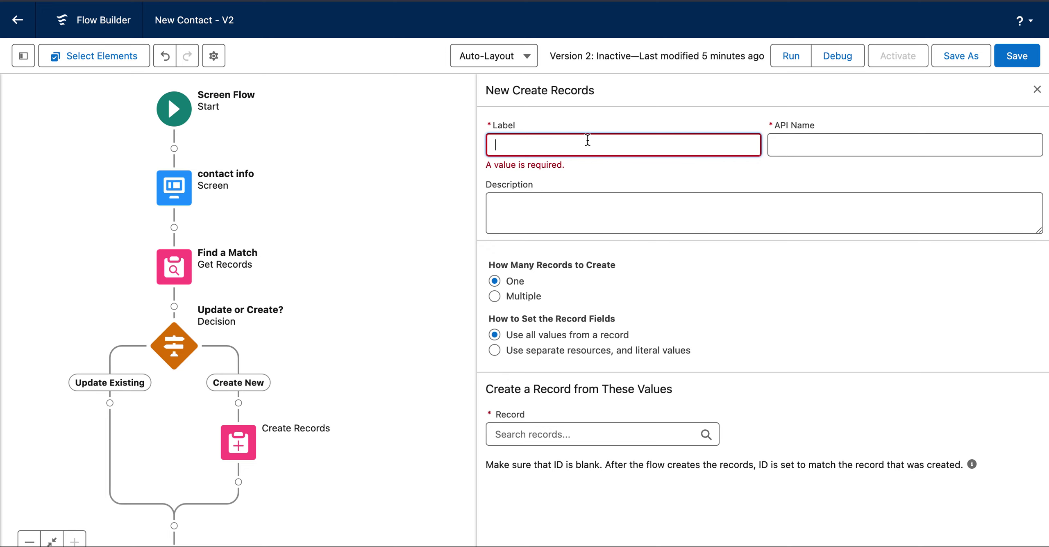
{"action": "right_click", "coordinate": [588, 141]}
{"action": "left_click", "coordinate": [623, 247]}
{"action": "left_click", "coordinate": [794, 145]}
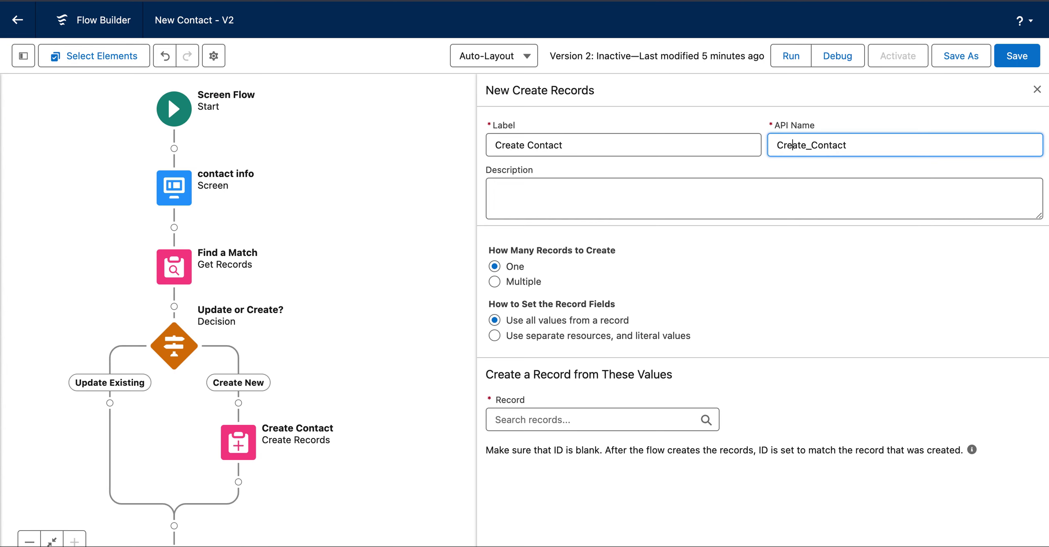
Choose the contact record variable as the record for Create Contact, check the Trailhead reference canvas, and save the flow.
{"action": "left_click", "coordinate": [604, 420]}
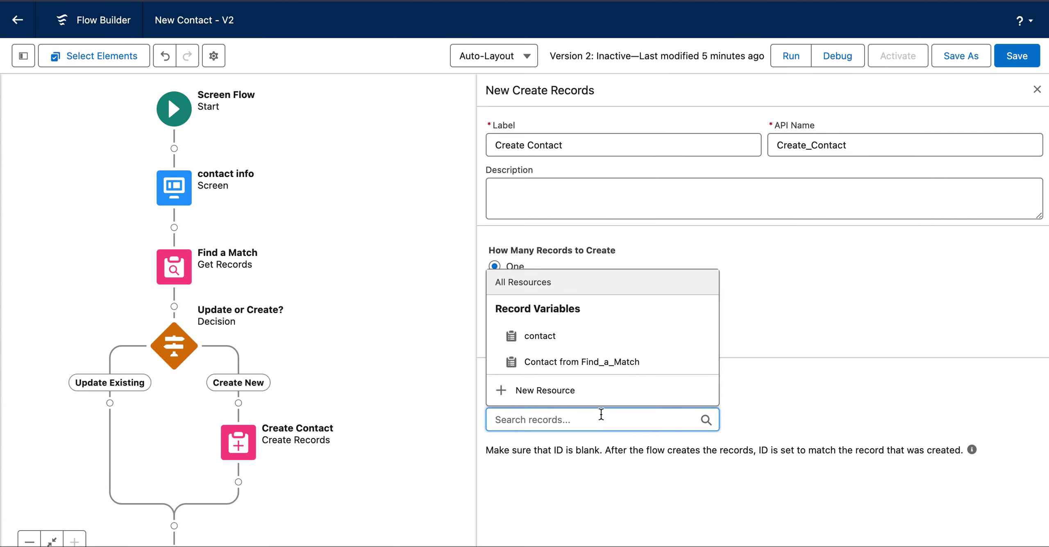
{"action": "type", "text": "co"}
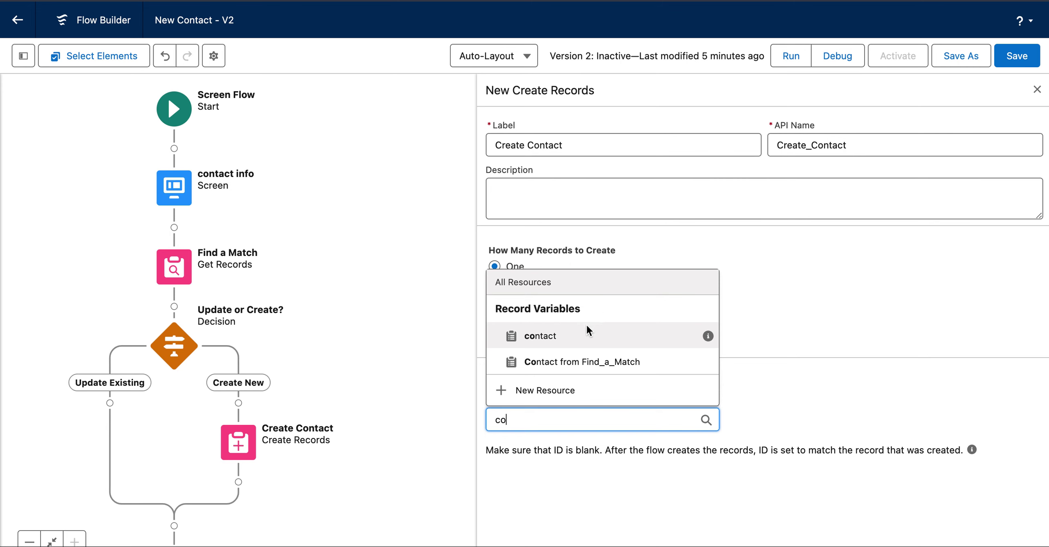
{"action": "left_click", "coordinate": [547, 337]}
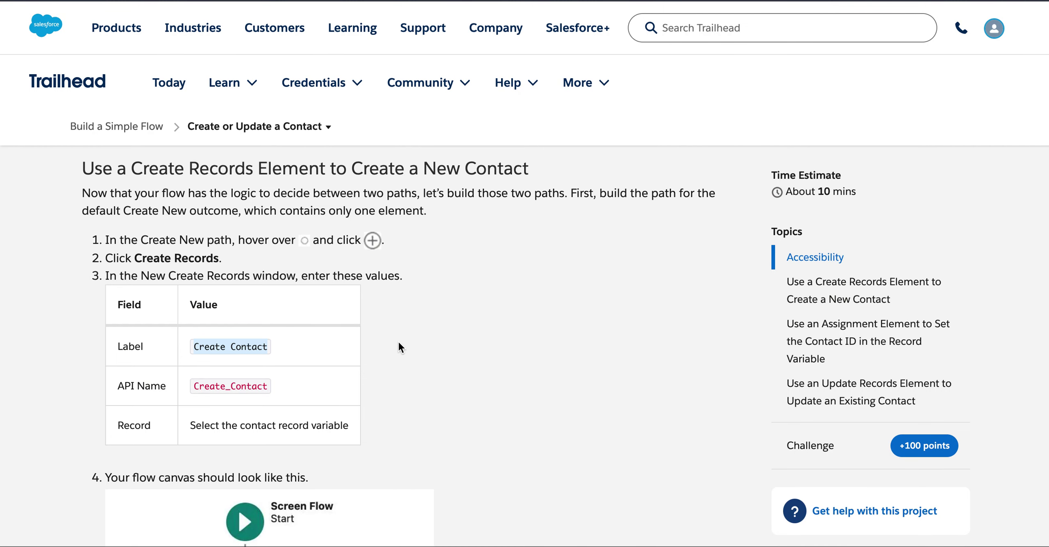
{"action": "scroll", "coordinate": [399, 341], "scroll_direction": "down", "scroll_amount": 6}
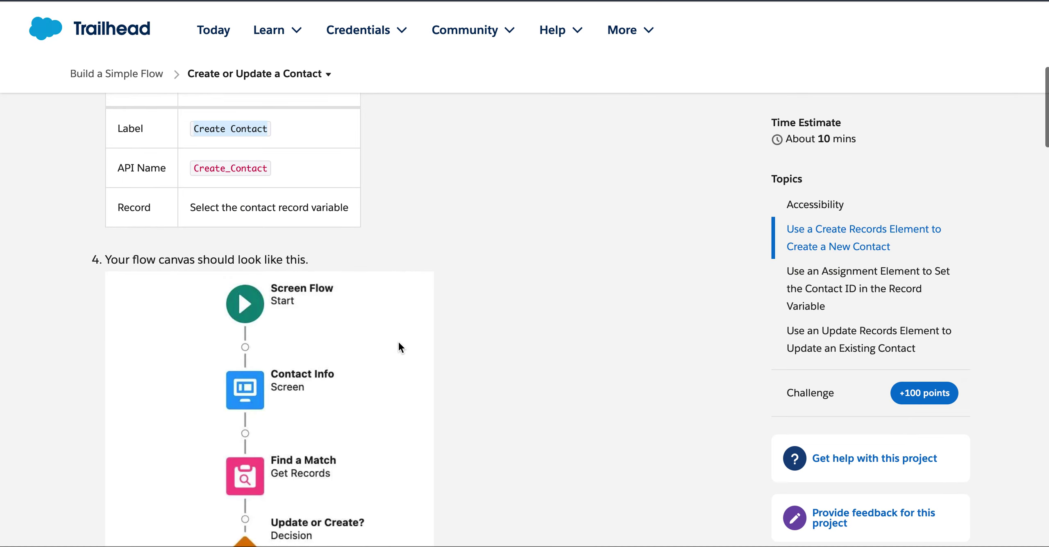
{"action": "scroll", "coordinate": [399, 343], "scroll_direction": "down", "scroll_amount": 5}
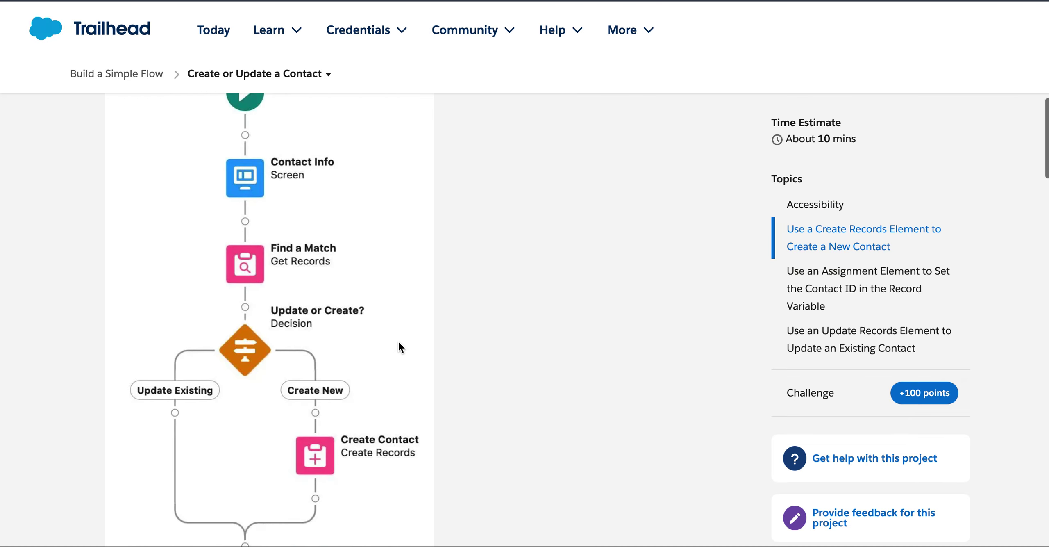
{"action": "scroll", "coordinate": [398, 342], "scroll_direction": "down", "scroll_amount": 3}
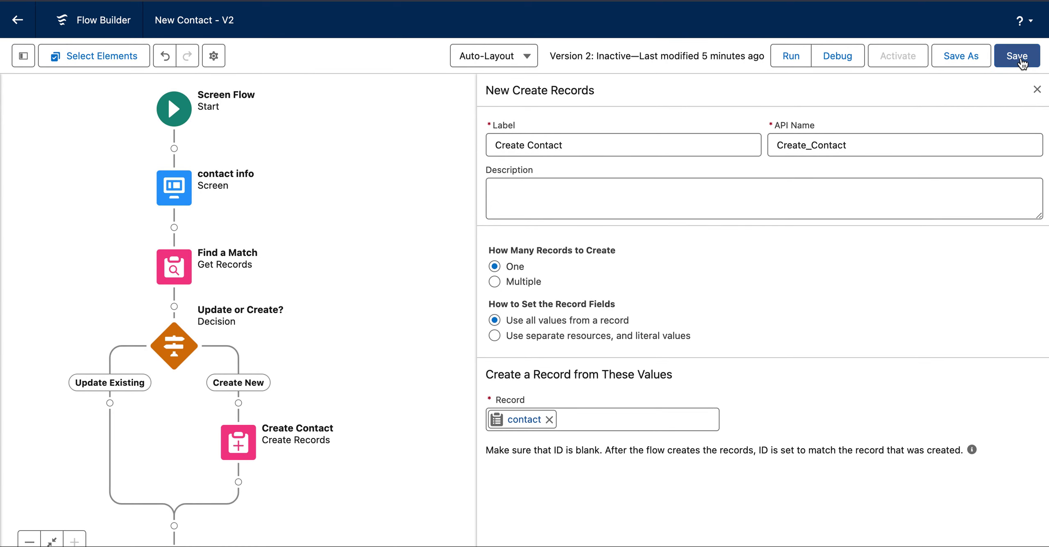
{"action": "left_click", "coordinate": [1021, 60]}
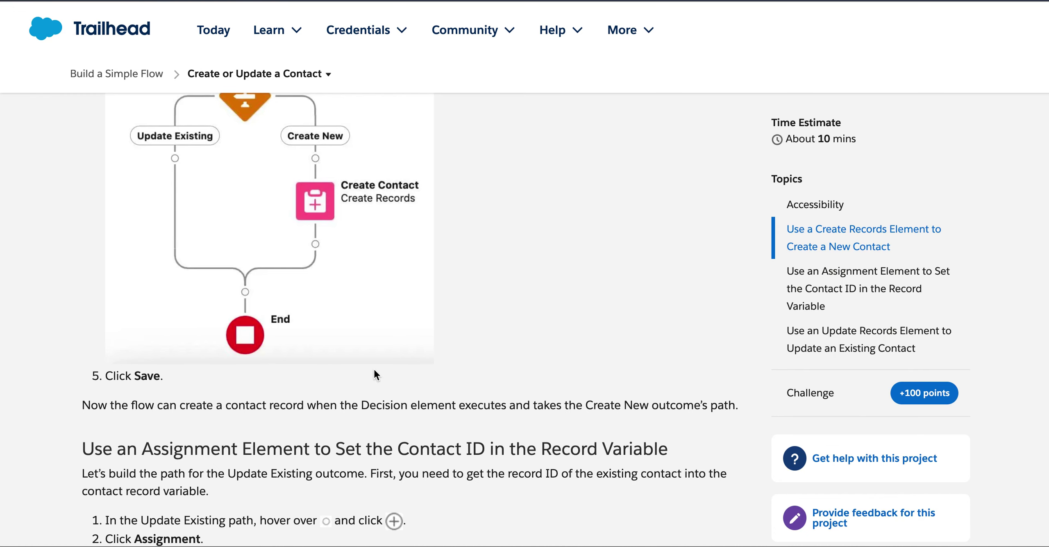
Add an Assignment element on the flow's Update Existing path.
{"action": "scroll", "coordinate": [377, 375], "scroll_direction": "down", "scroll_amount": 4}
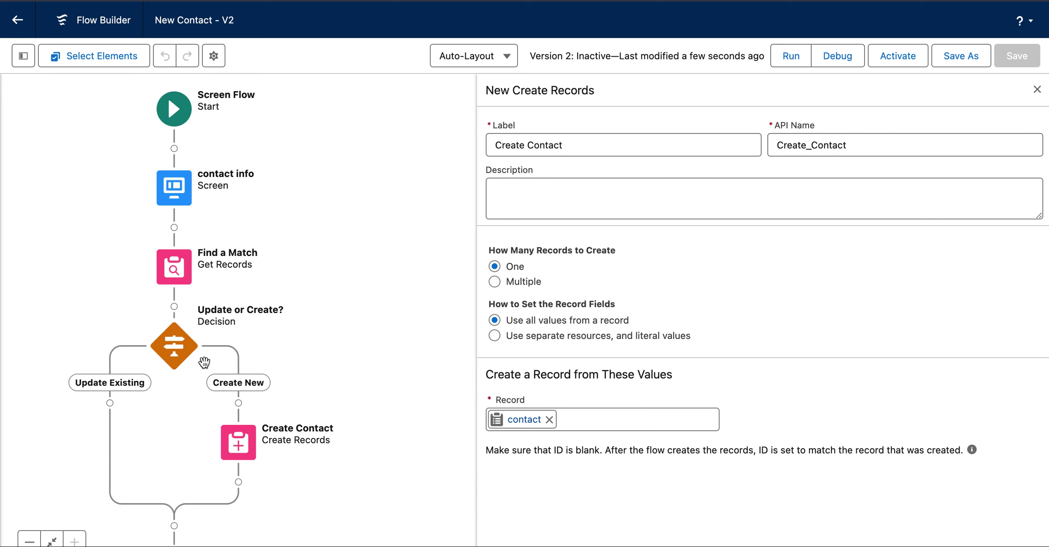
{"action": "left_click", "coordinate": [109, 403]}
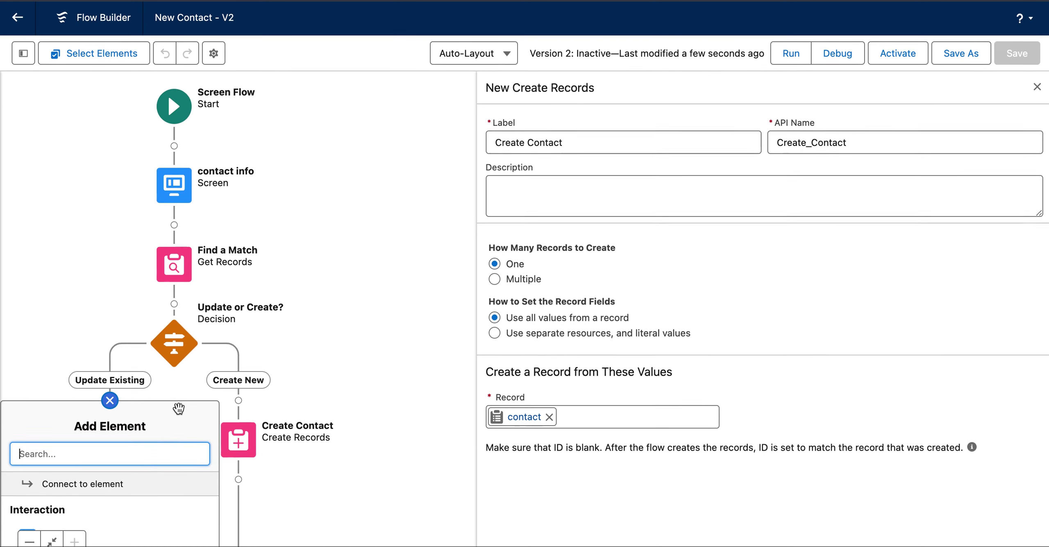
{"action": "type", "text": "ass"}
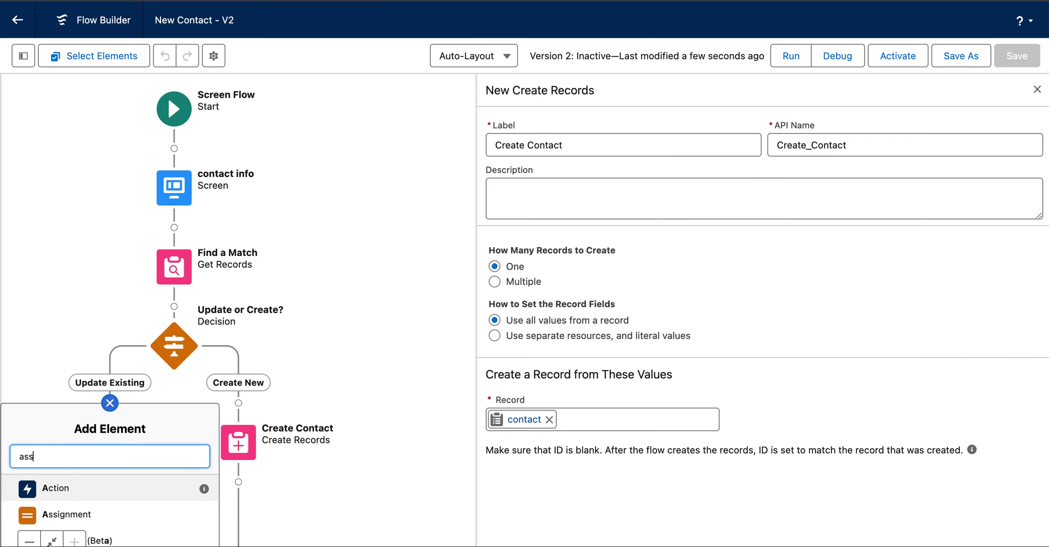
{"action": "left_click", "coordinate": [77, 488]}
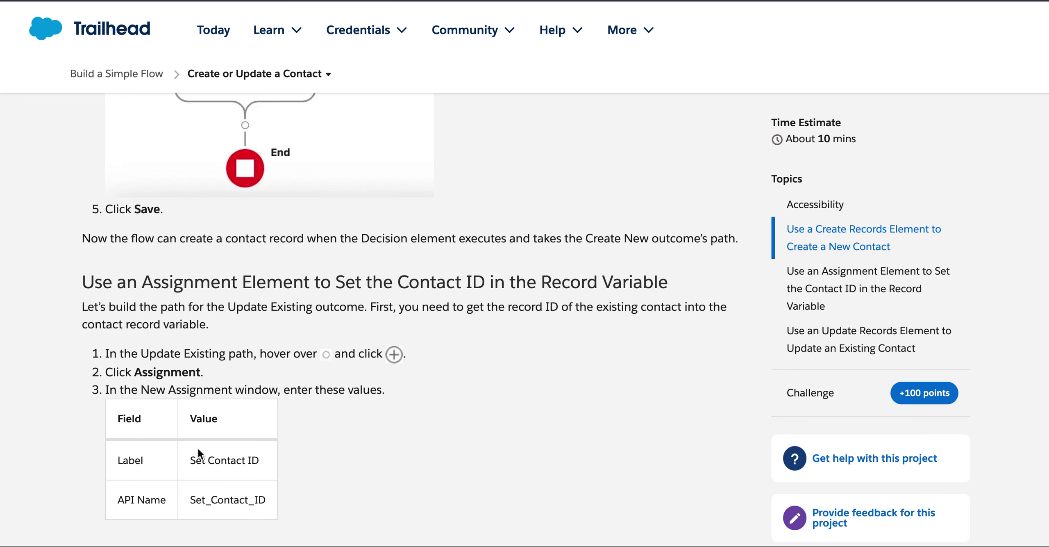
Copy the label Set Contact ID from the Trailhead instructions into the new assignment.
{"action": "left_click_drag", "start_coordinate": [189, 460], "coordinate": [276, 461]}
{"action": "right_click", "coordinate": [251, 457]}
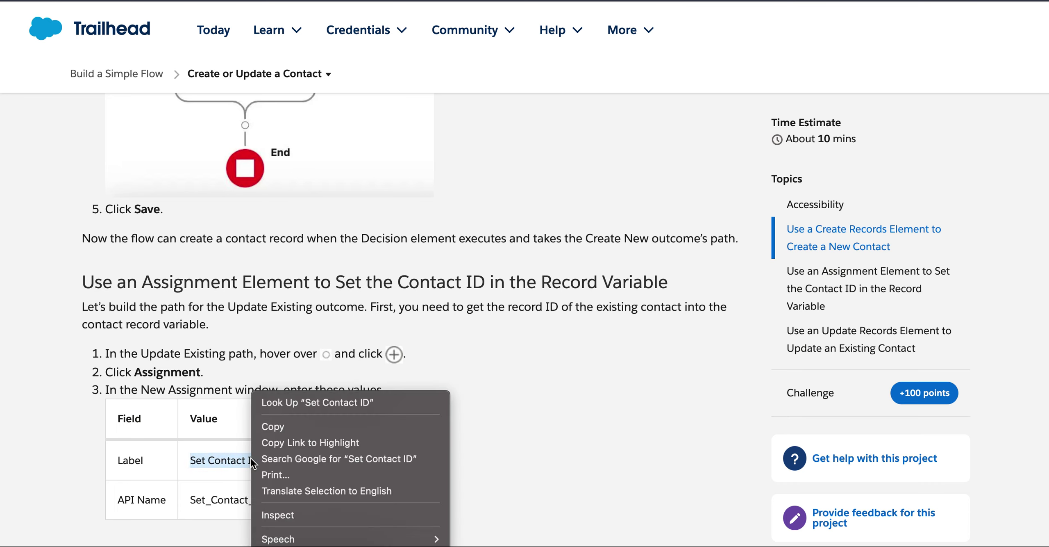
{"action": "left_click", "coordinate": [271, 431]}
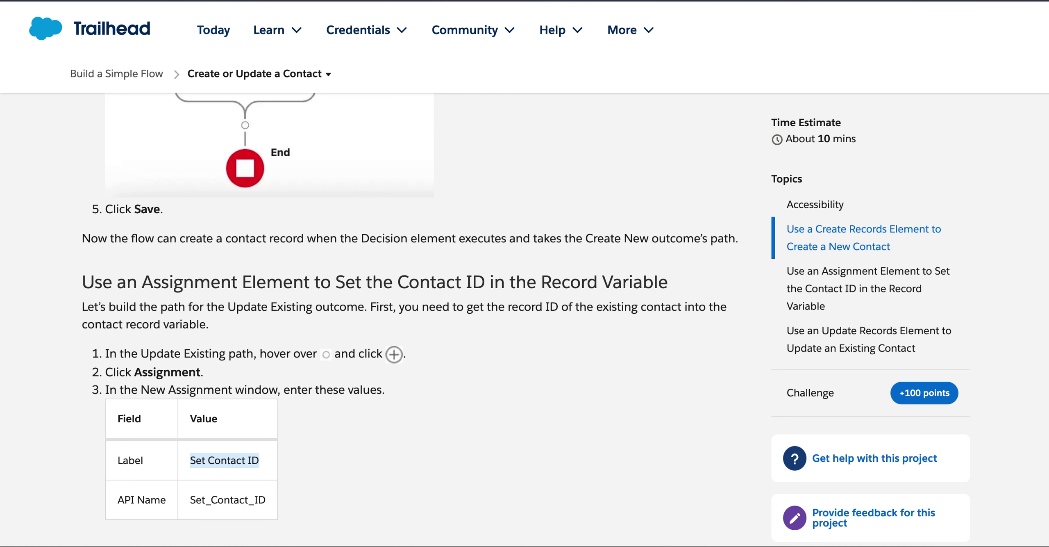
{"action": "key", "text": "super+Tab"}
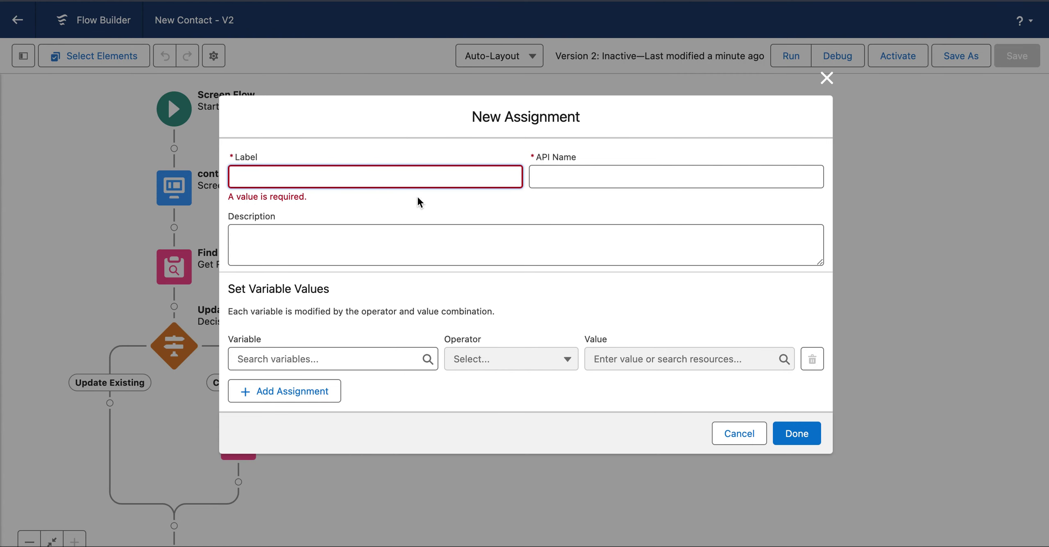
{"action": "right_click", "coordinate": [418, 170]}
{"action": "left_click", "coordinate": [449, 279]}
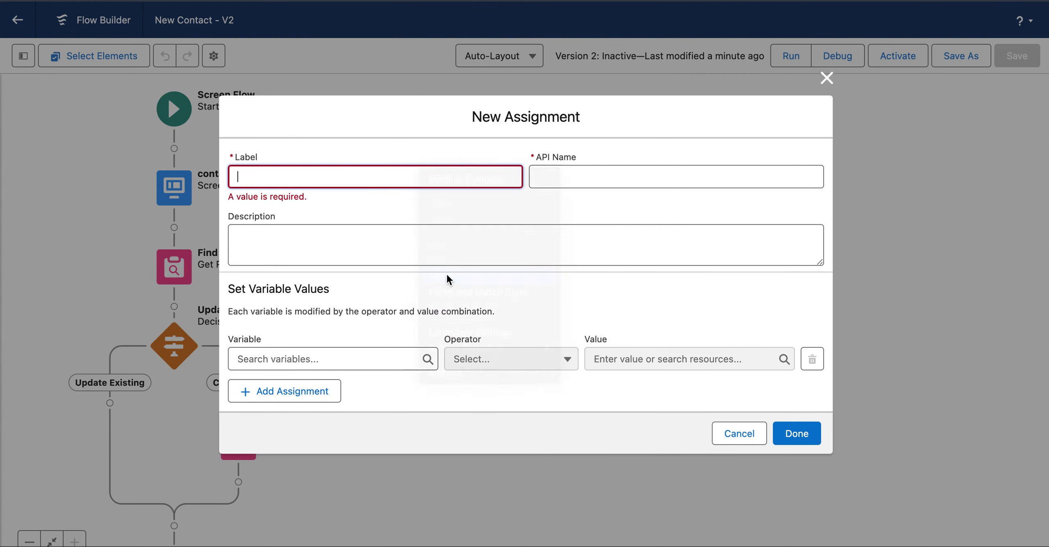
Check the variable values in the Trailhead instructions and set the assignment's variable to {!contact.Id}.
{"action": "key", "text": "super+Tab"}
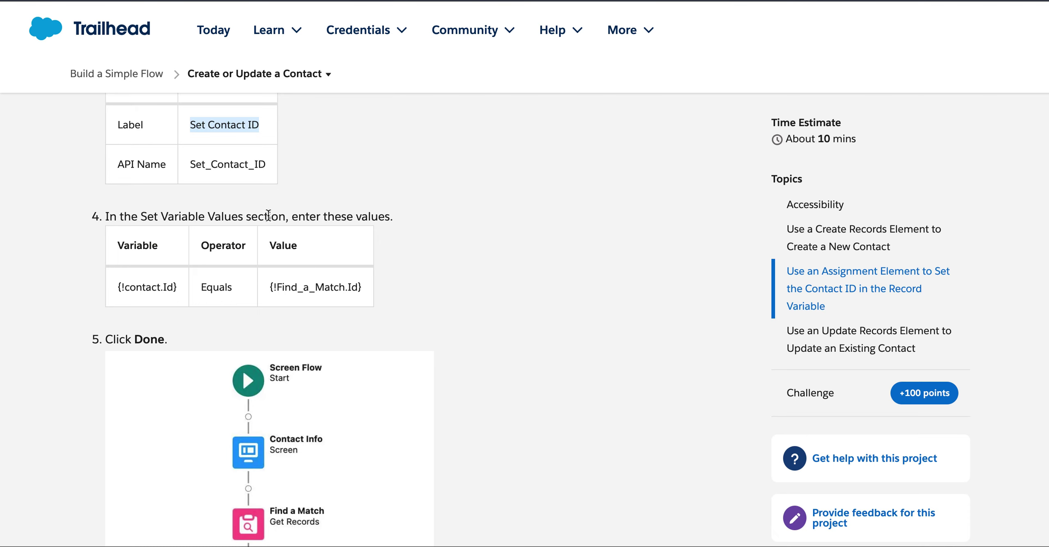
{"action": "key", "text": "super+Tab"}
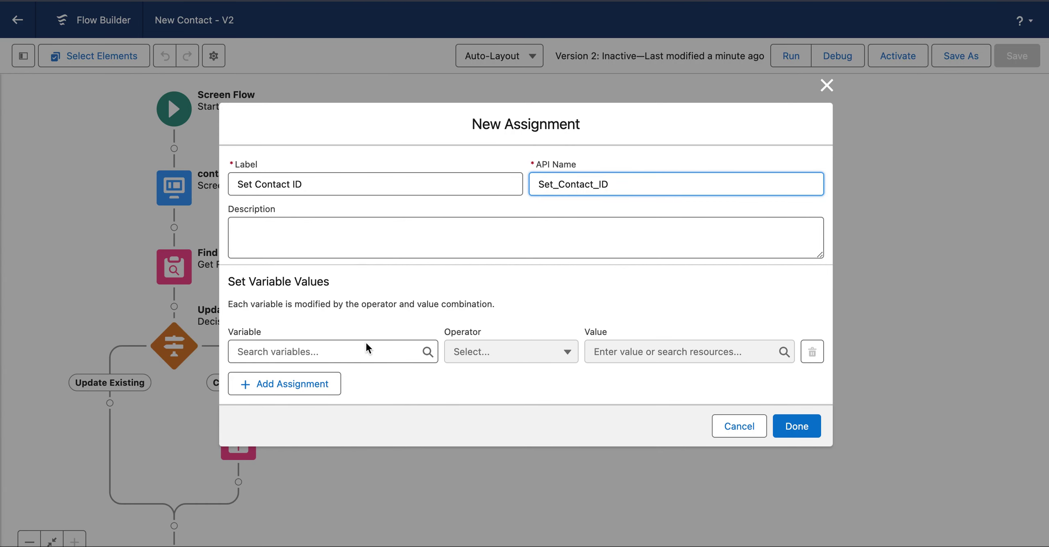
{"action": "left_click", "coordinate": [360, 352]}
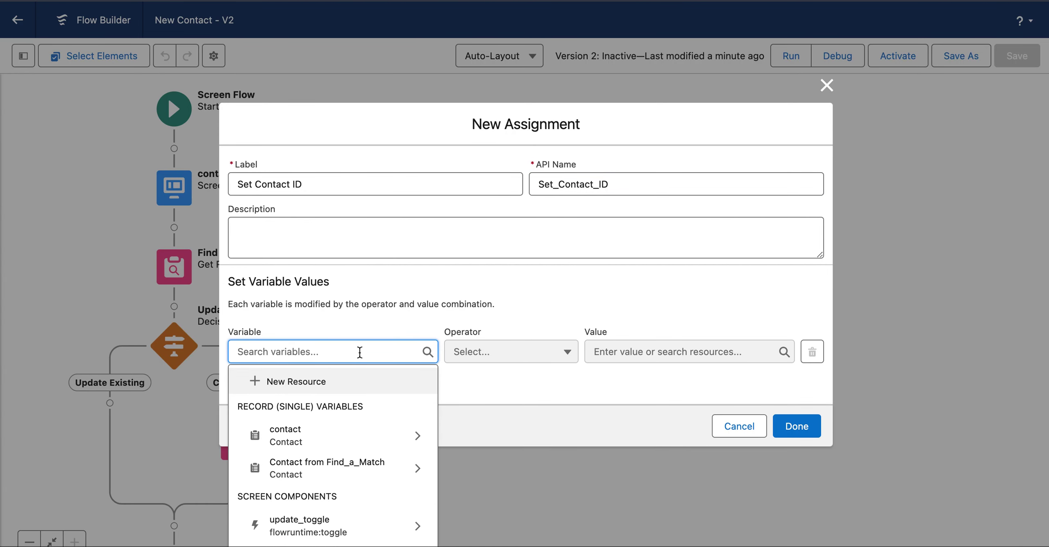
{"action": "left_click", "coordinate": [333, 433]}
{"action": "type", "text": "i"}
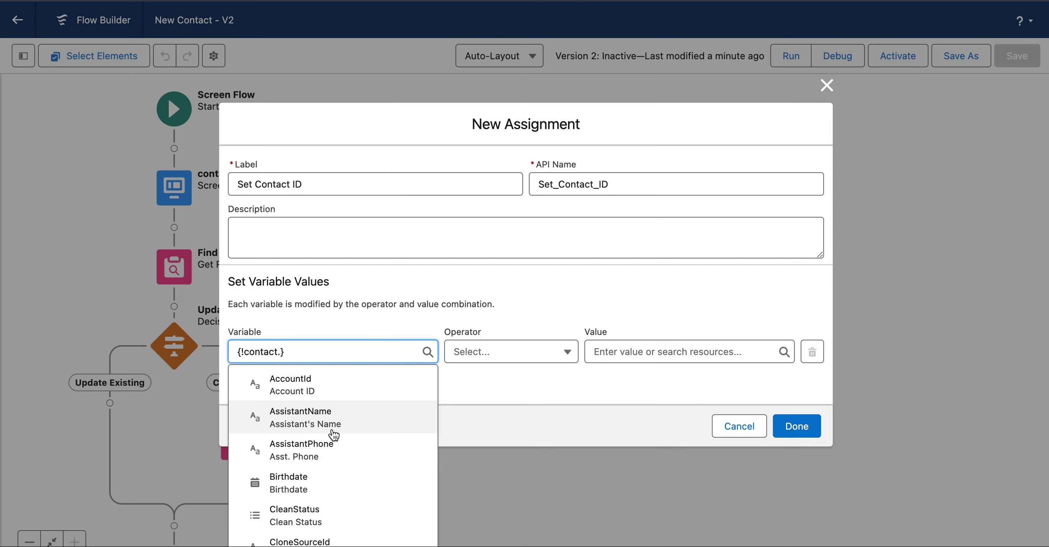
{"action": "type", "text": "d"}
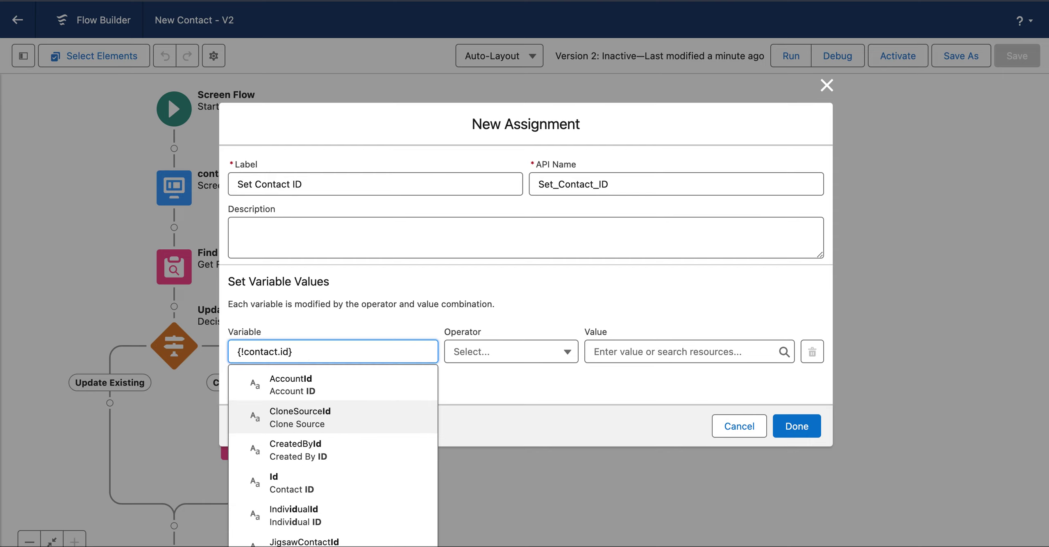
{"action": "left_click", "coordinate": [305, 482]}
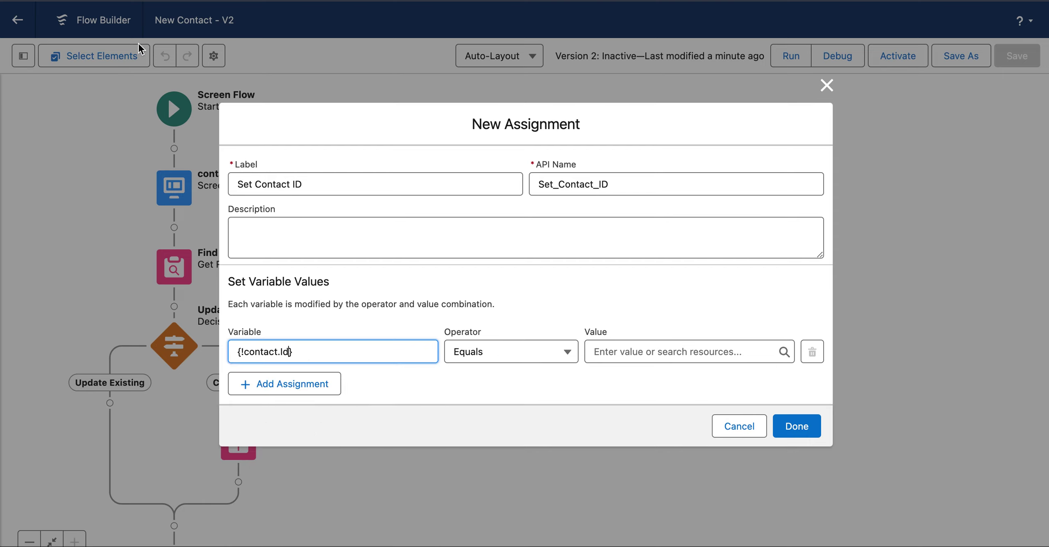
Set the assignment's value to the Id field of Contact from Find_a_Match, {!Find_a_Match.Id}.
{"action": "left_click", "coordinate": [676, 351]}
{"action": "type", "text": "fi"}
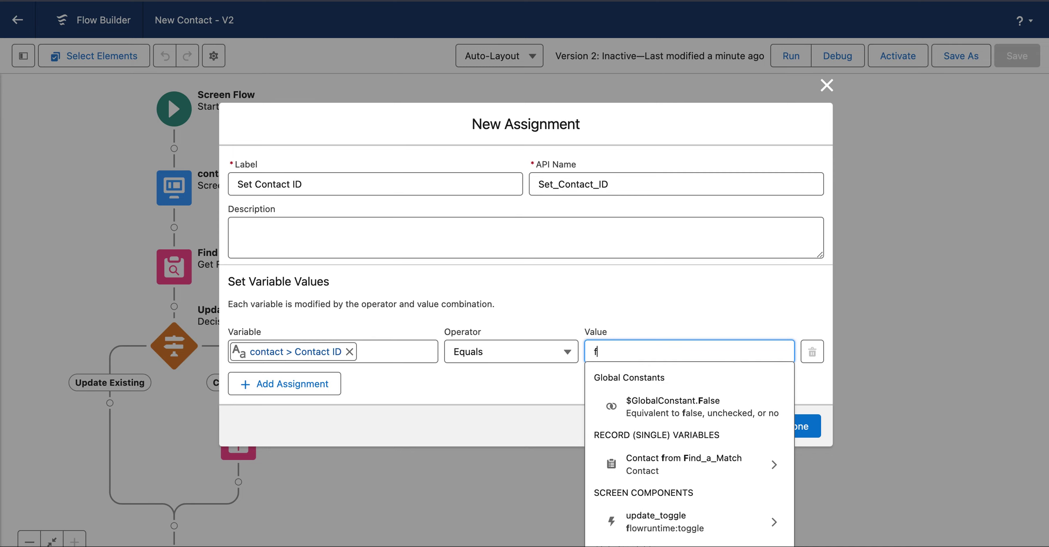
{"action": "left_click", "coordinate": [658, 403]}
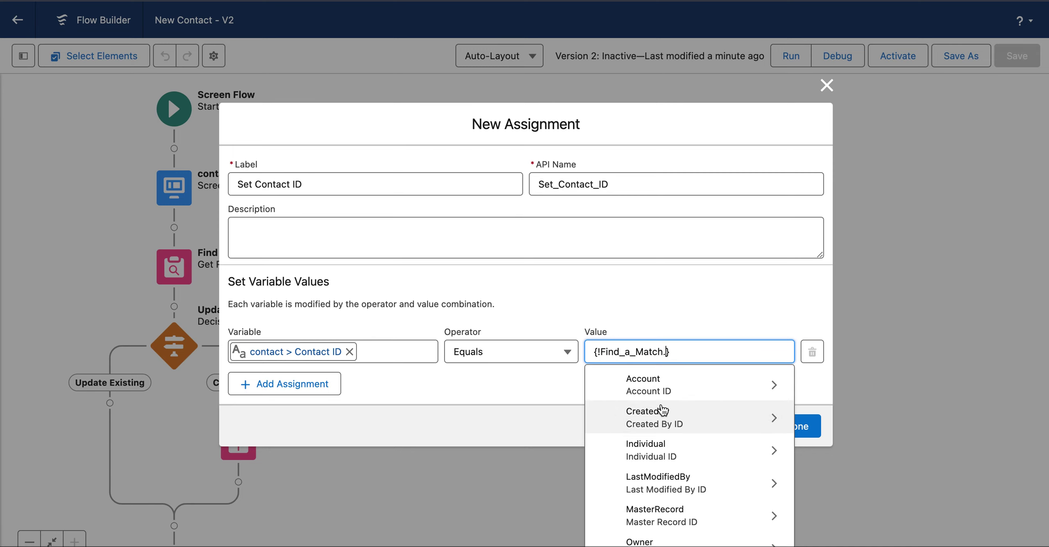
{"action": "type", "text": "id"}
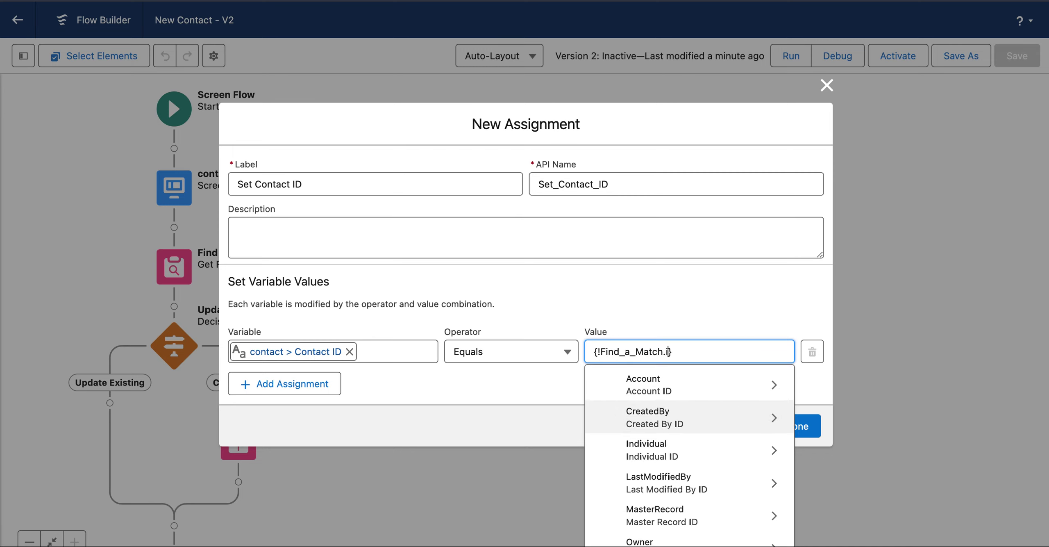